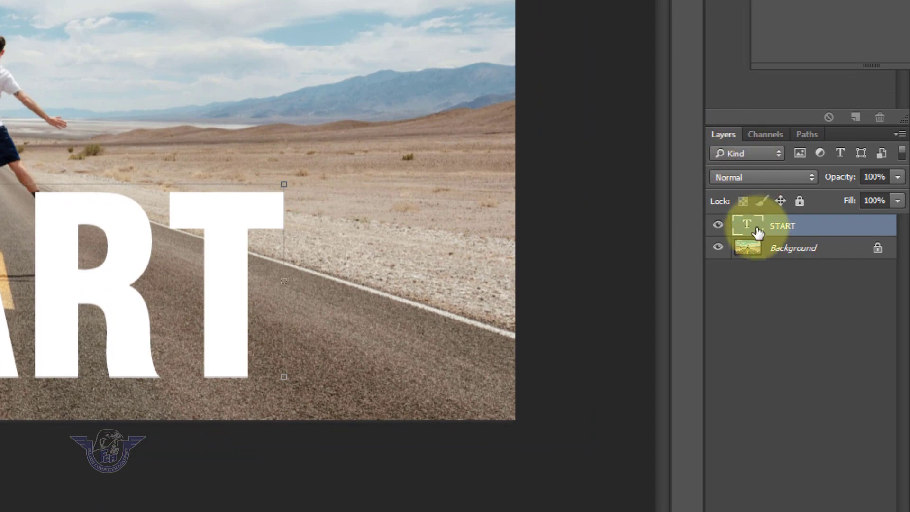
Step: Select the pixels of the START text layer and copy them to the clipboard
right_click(754, 228)
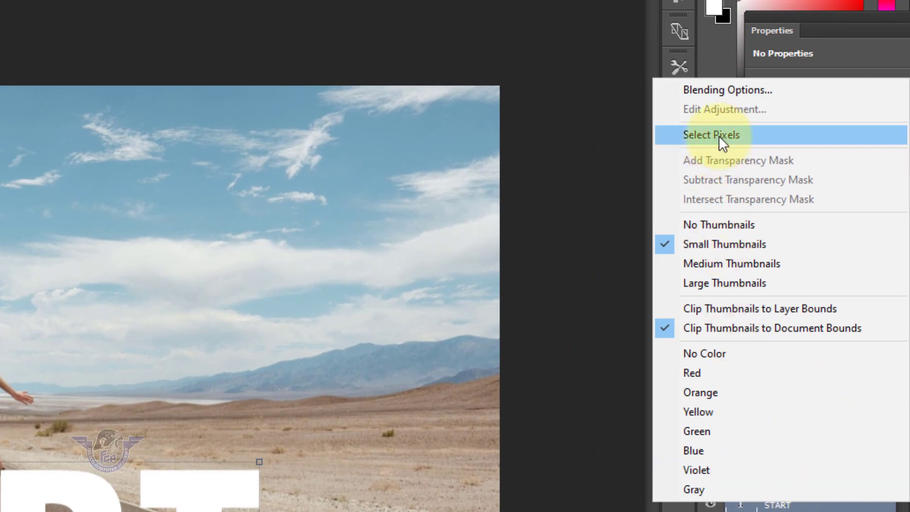
left_click(718, 135)
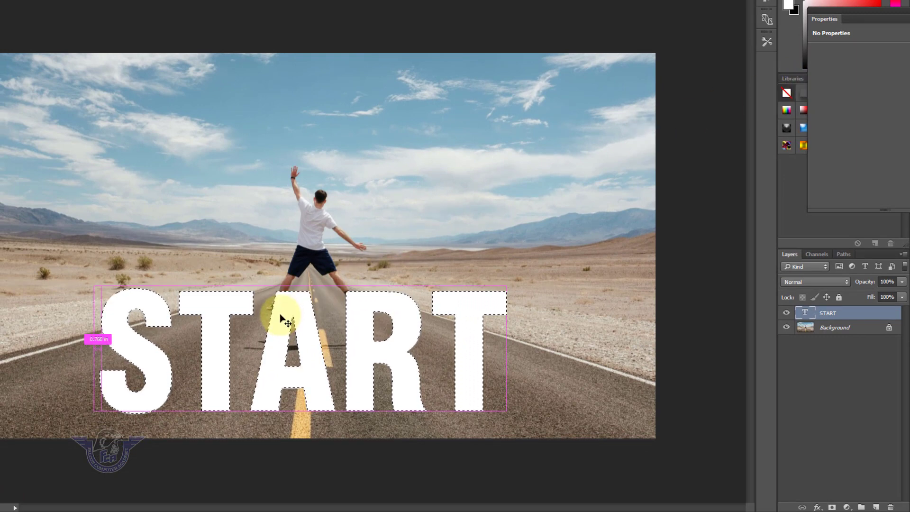
key("ctrl+c")
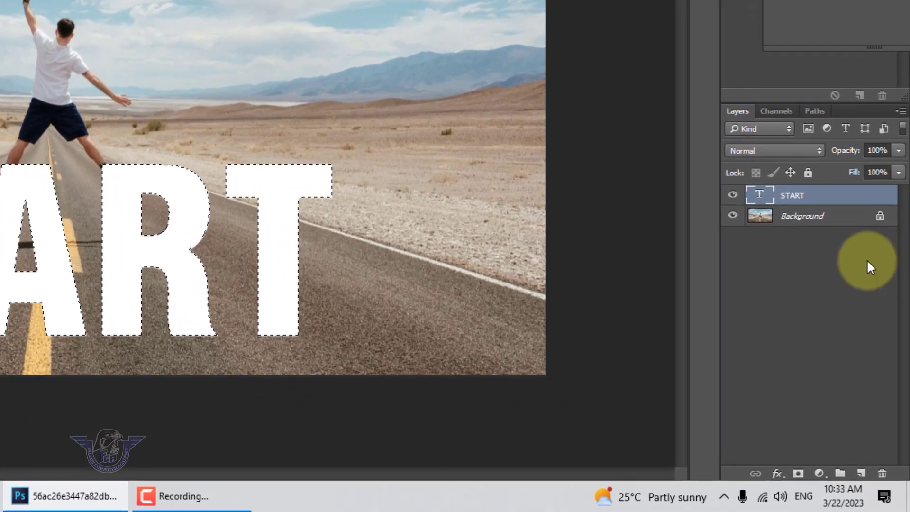
Step: Add an empty layer above the START text layer, and hide the text layer with the selection cleared
left_click(862, 474)
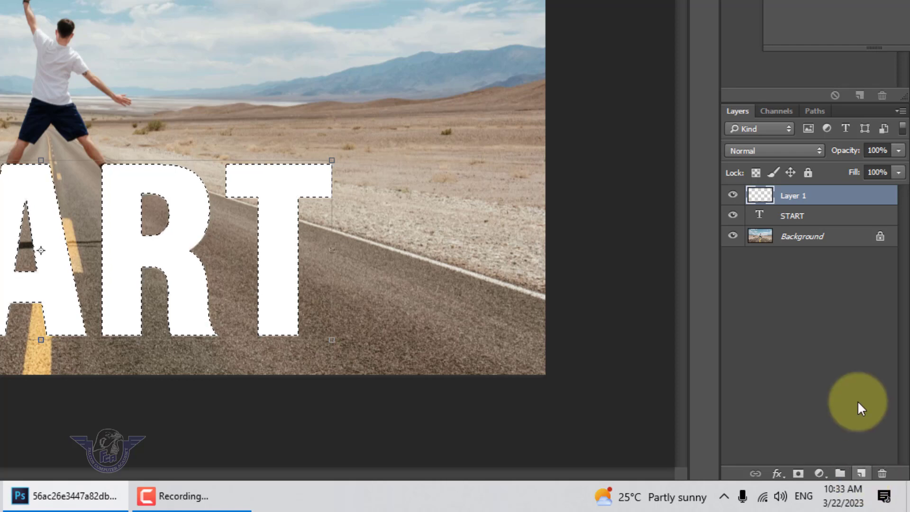
left_click(791, 217)
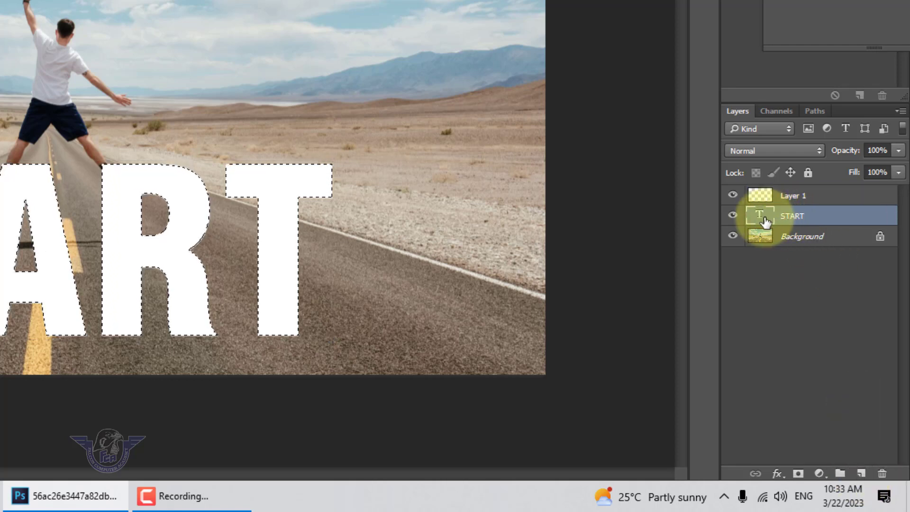
left_click(733, 218)
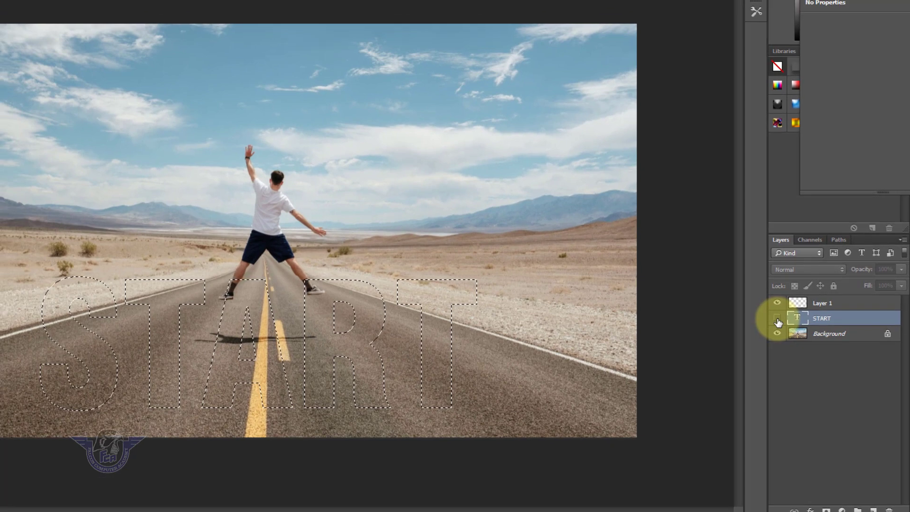
key("ctrl+d")
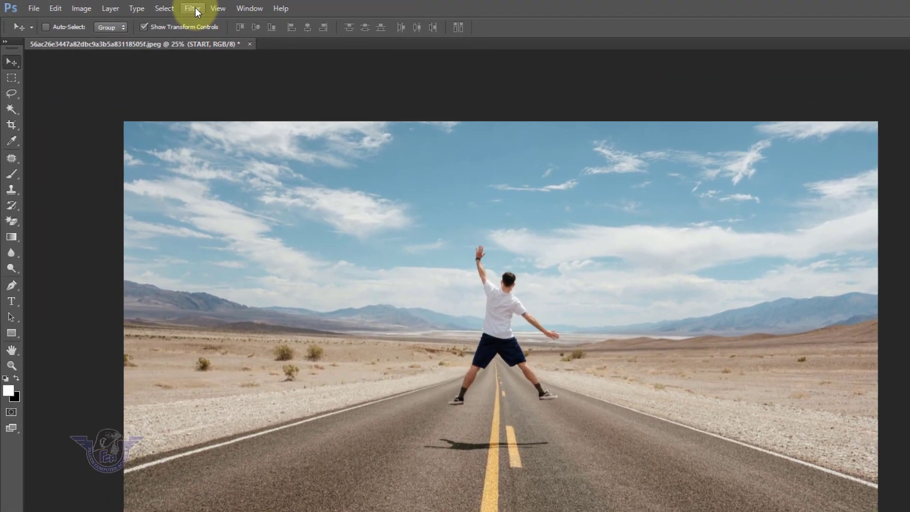
Step: Open the Vanishing Point filter on the Background layer
left_click(189, 8)
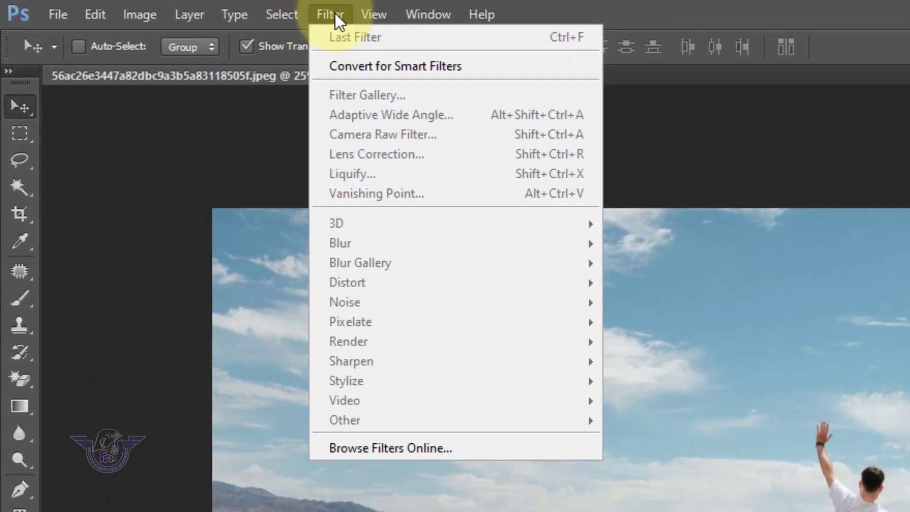
left_click(334, 13)
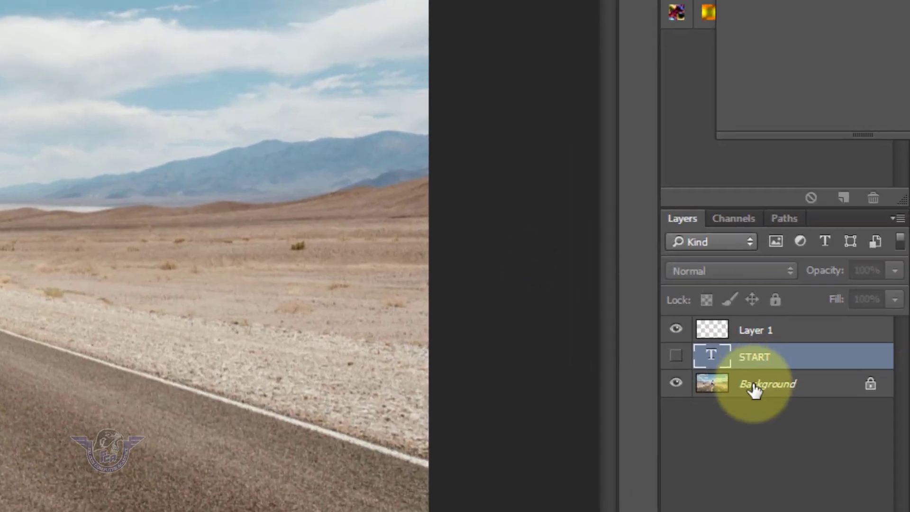
left_click(754, 387)
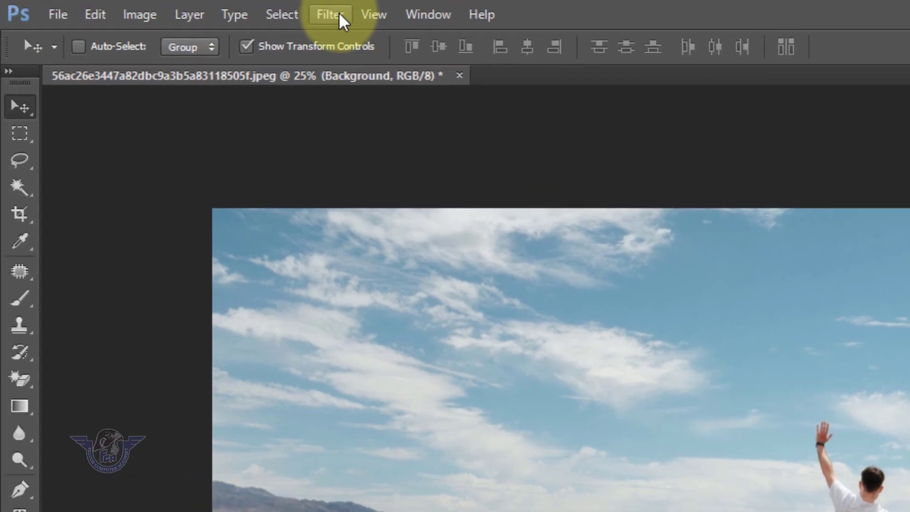
left_click(339, 12)
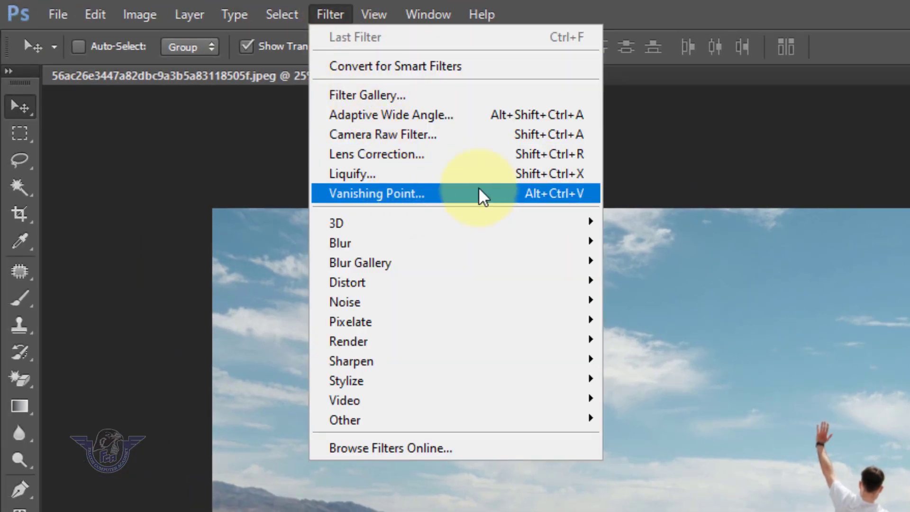
left_click(542, 194)
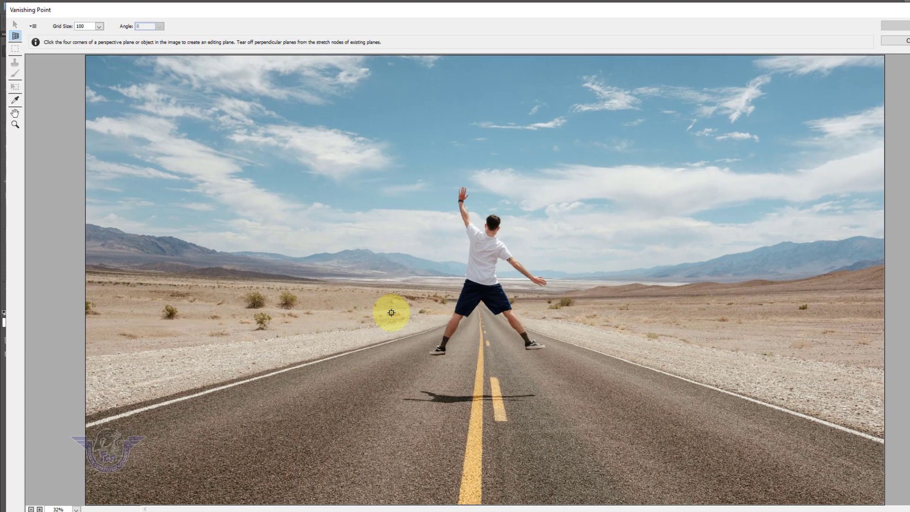
key("ctrl+minus")
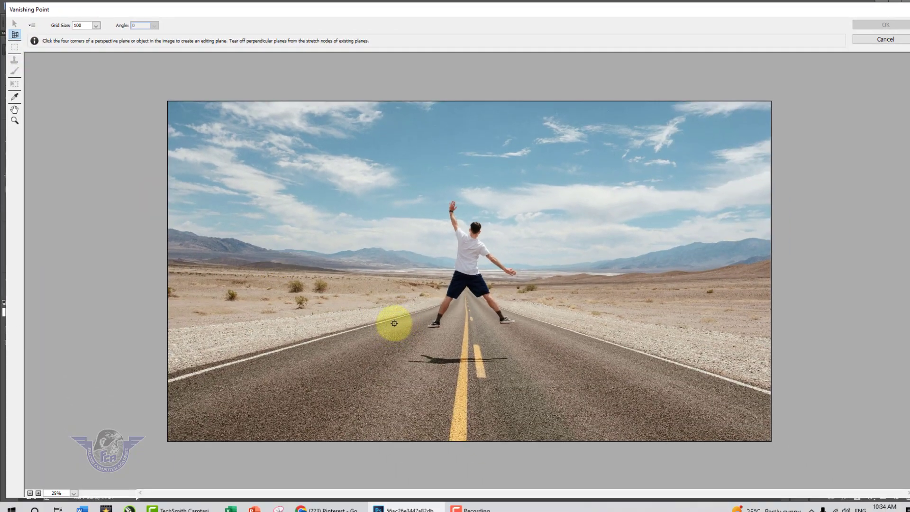
Step: Create a four-corner perspective plane along the road, level its far edge at the man's feet and extend its near edge below the image
left_click(394, 323)
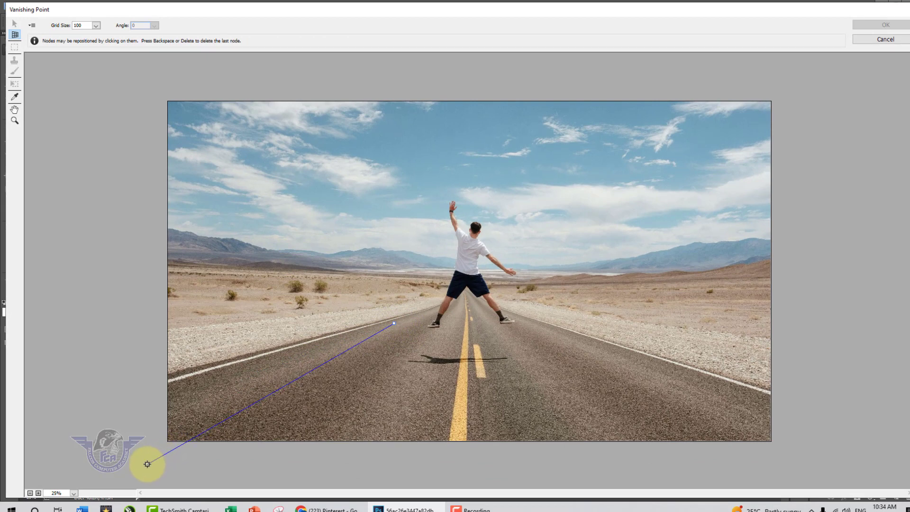
left_click(148, 464)
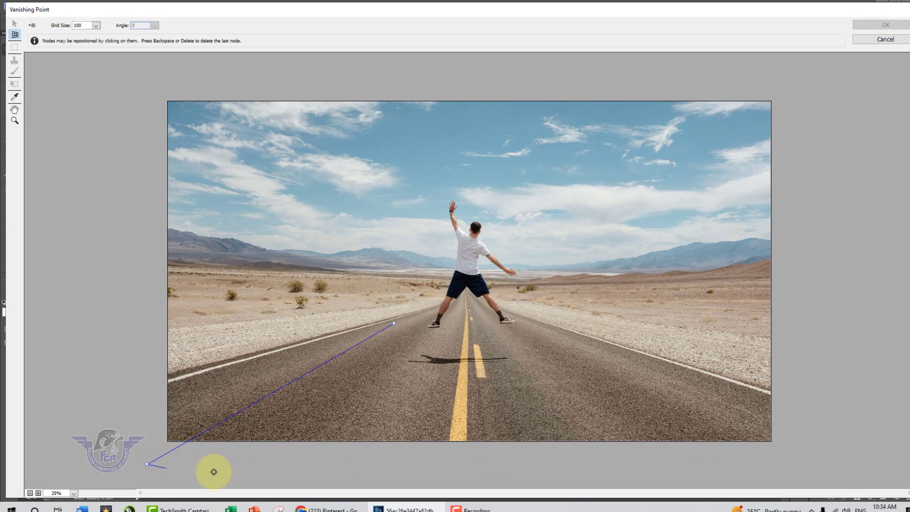
left_click(740, 458)
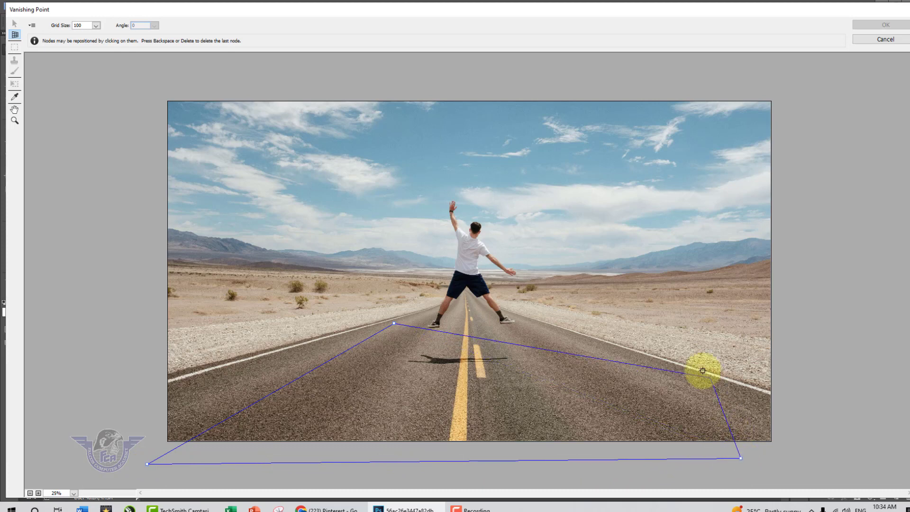
left_click(526, 318)
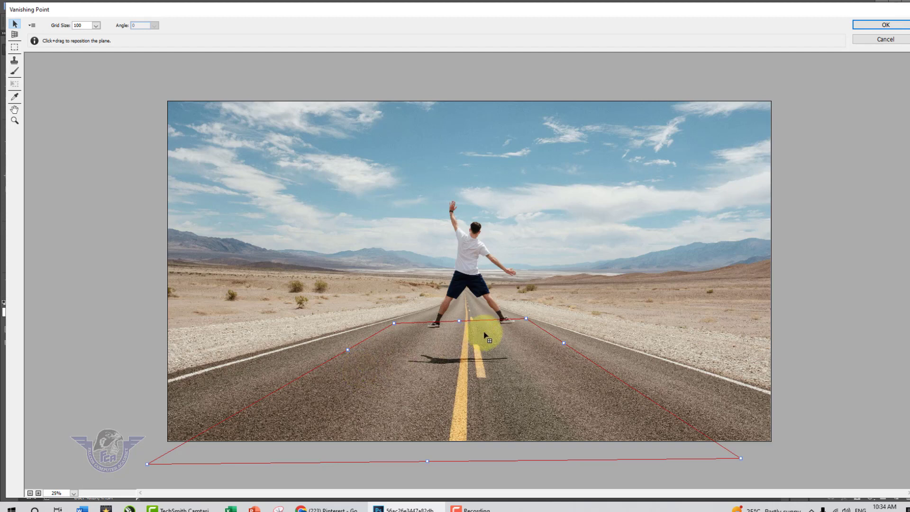
left_click_drag(526, 320, 528, 323)
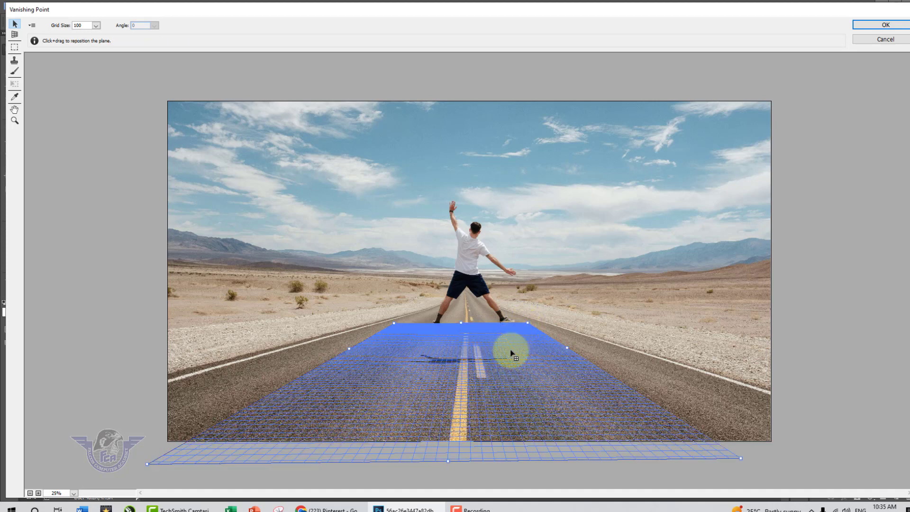
left_click_drag(447, 462, 452, 488)
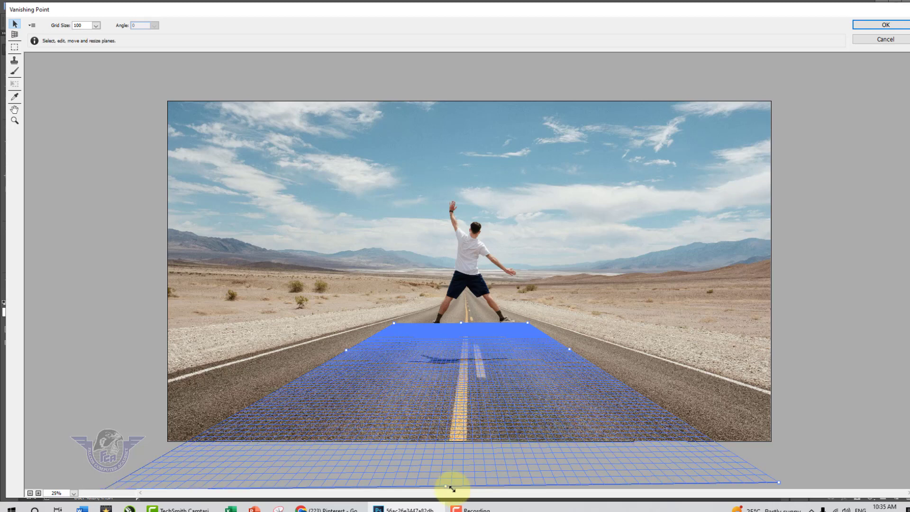
Step: Paste the copied START text, scale it down and place it on the road's perspective plane
key("ctrl+v")
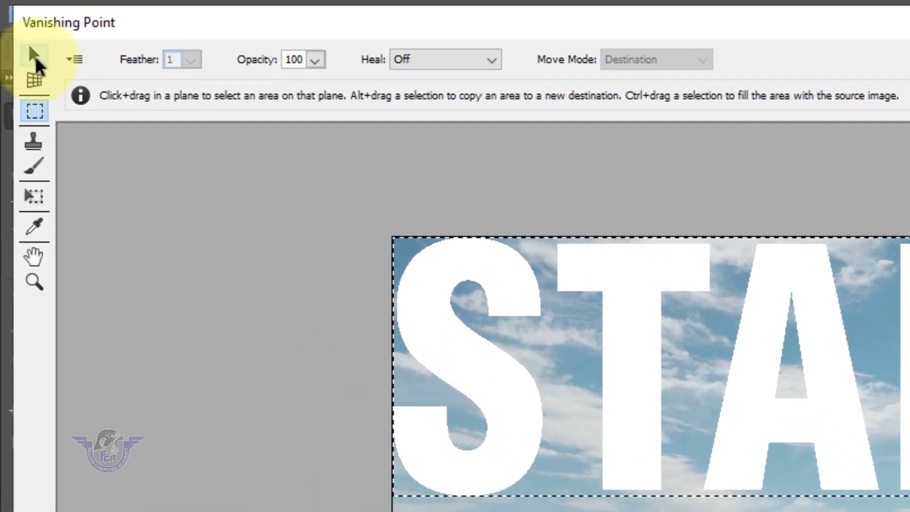
left_click(15, 23)
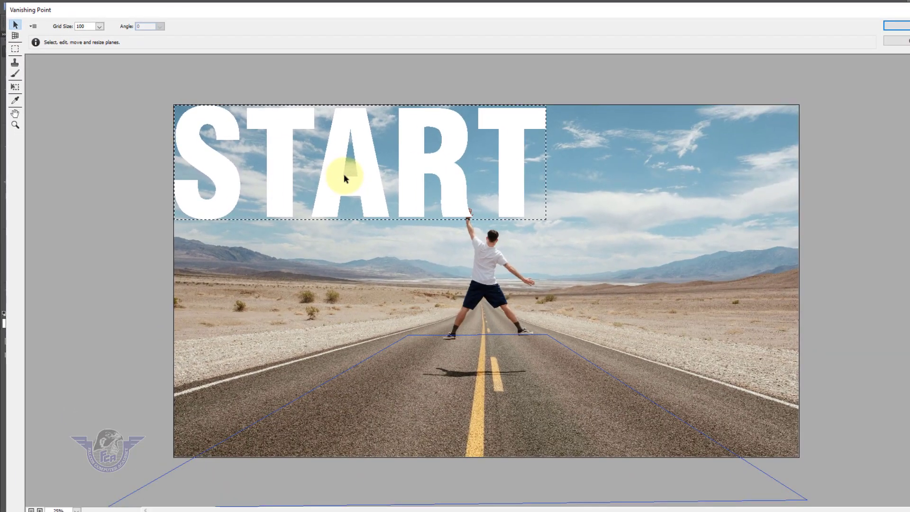
key("ctrl+t")
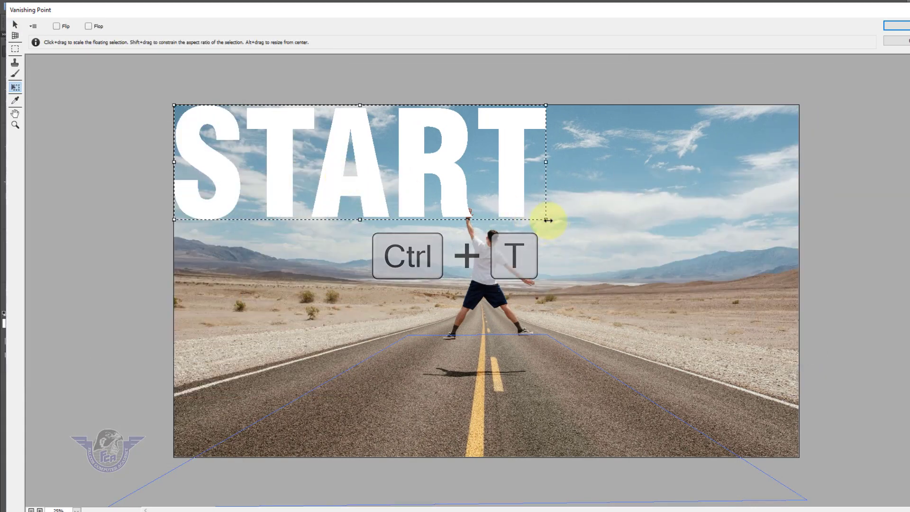
left_click_drag(547, 220, 320, 148)
left_click_drag(264, 130, 523, 417)
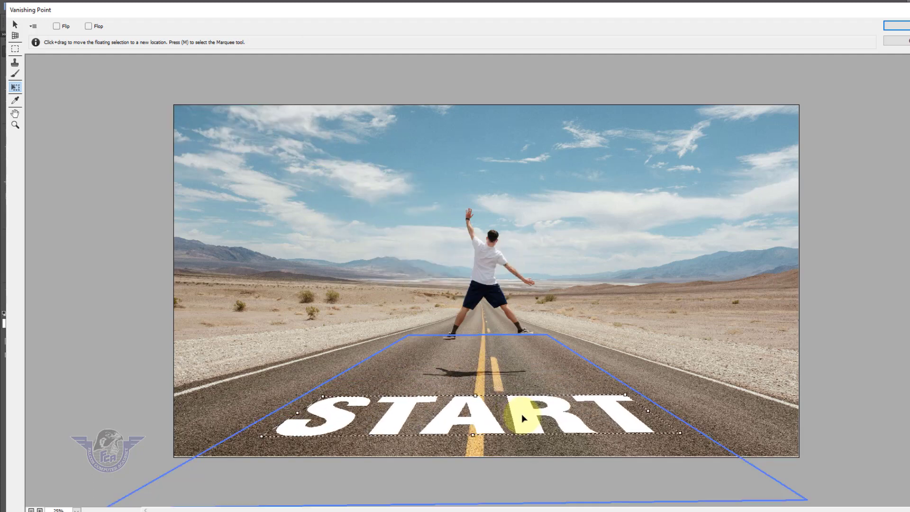
Step: Resize and centre the START text on the road below the jumping man, and apply the Vanishing Point result
left_click_drag(681, 433, 564, 431)
left_click_drag(504, 423, 532, 394)
left_click_drag(603, 406, 638, 428)
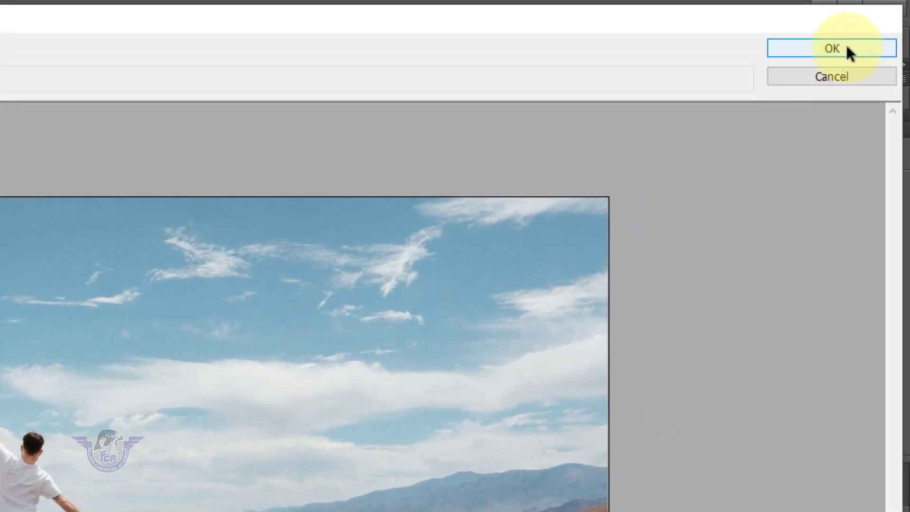
left_click(906, 30)
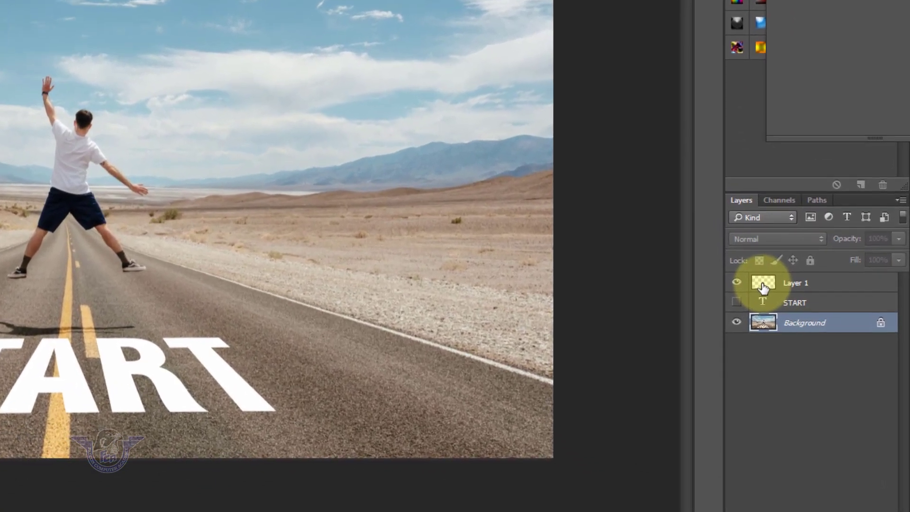
Step: Blend Layer 1 into the asphalt by splitting its Blend If Underlying Layer sliders to 0 / 182 and 83 / 255
left_click(797, 335)
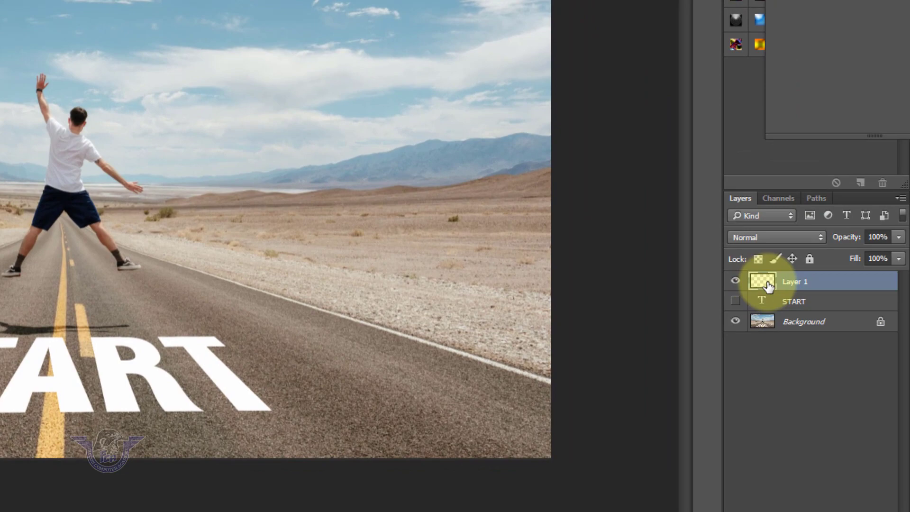
double_click(768, 284)
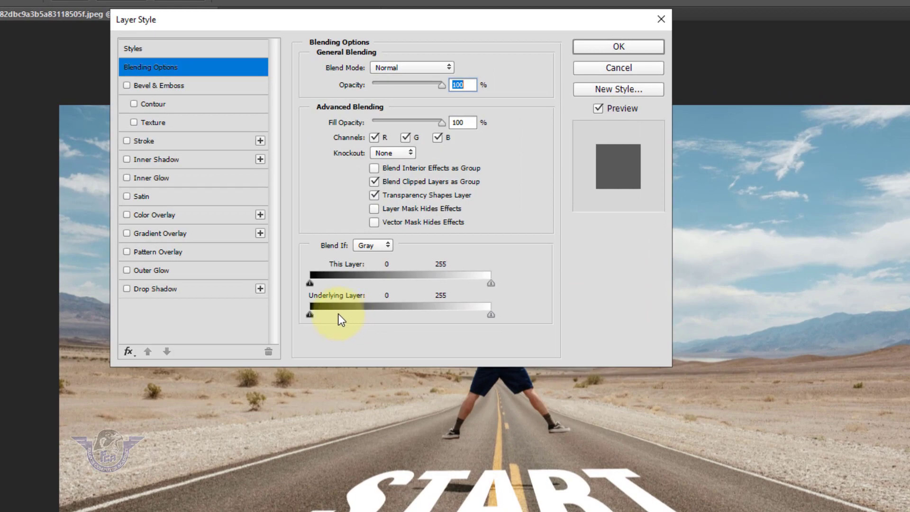
key("alt")
left_click_drag(312, 314, 440, 308)
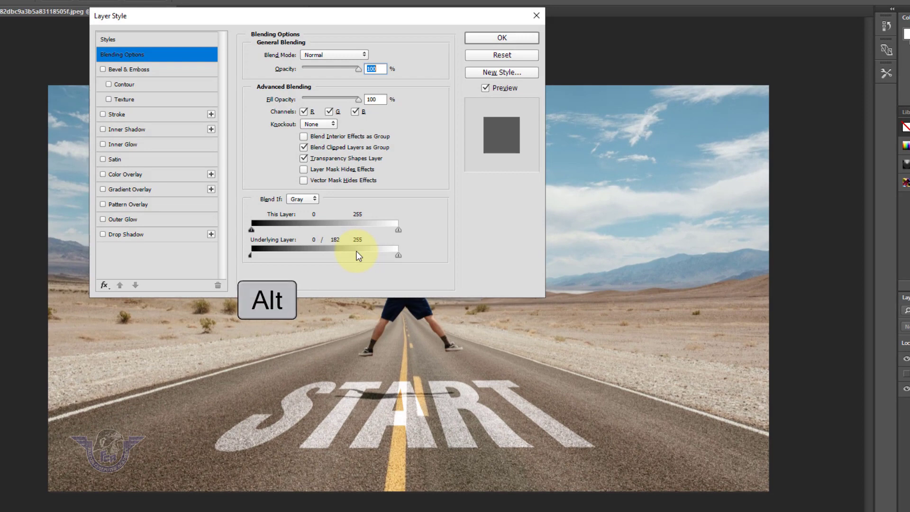
left_click_drag(400, 254, 301, 266)
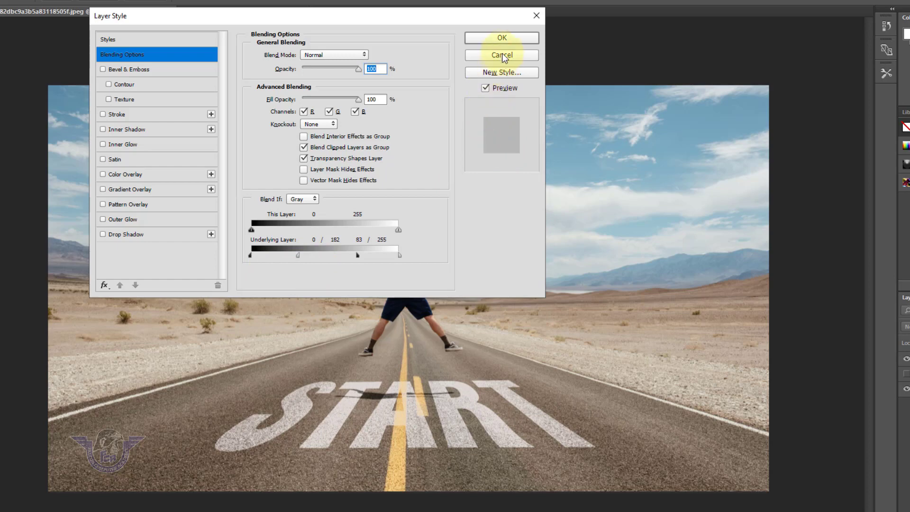
left_click(506, 38)
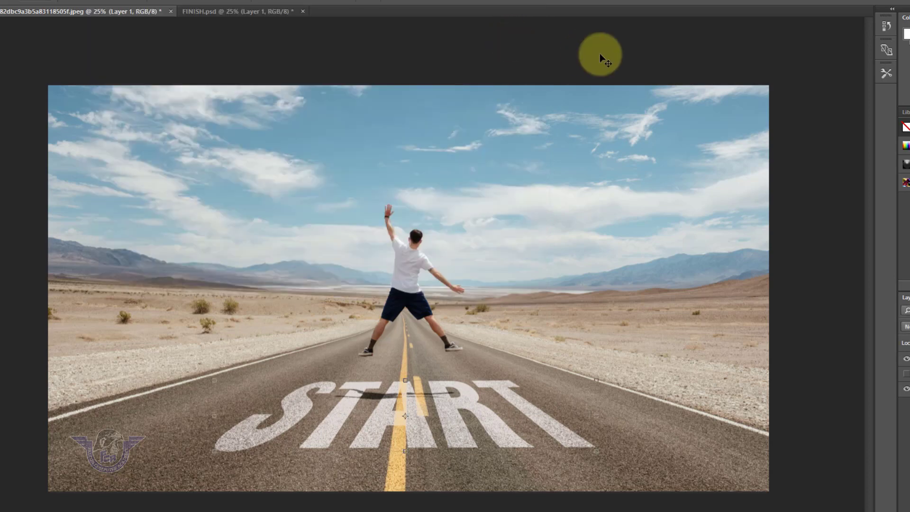